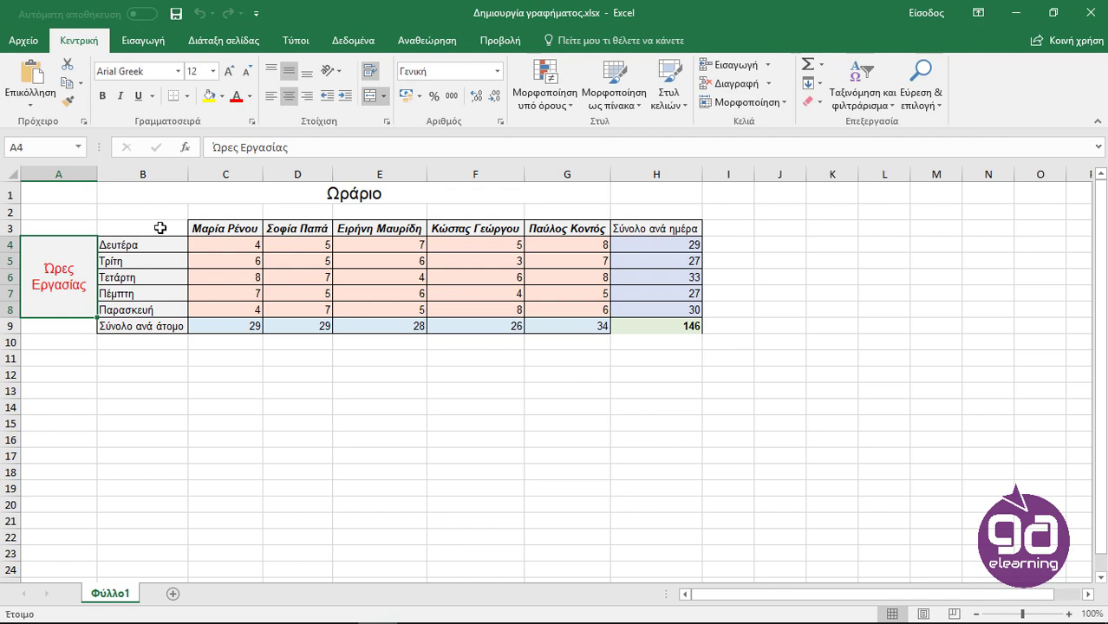
Select the hours table B3:G8 and browse the Scatter chart options without inserting one.
drag(161, 228, 552, 310)
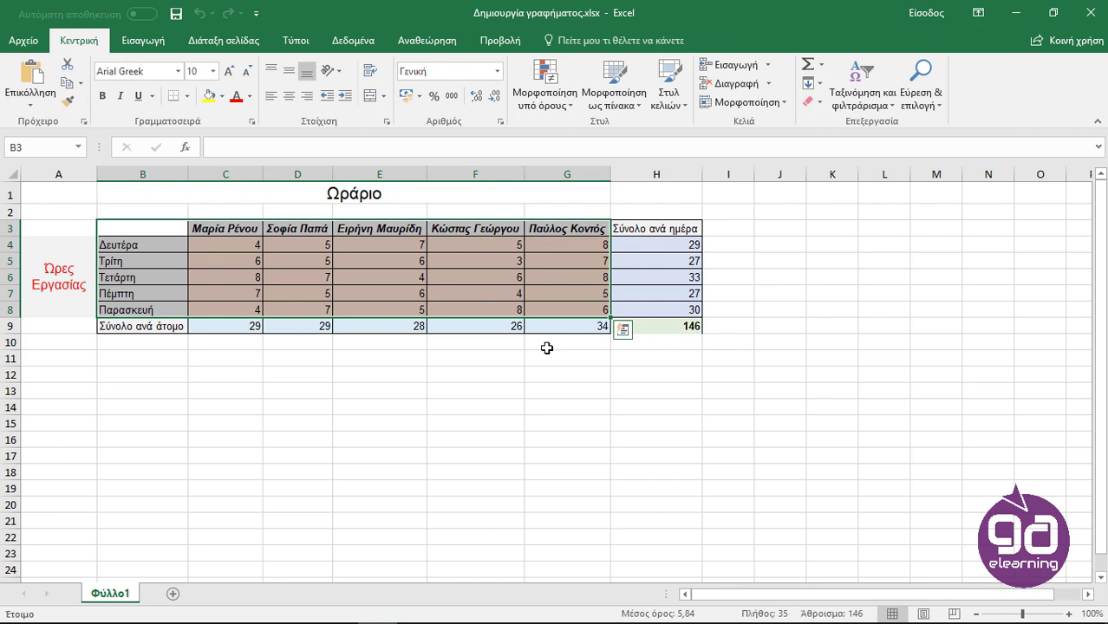
click(143, 41)
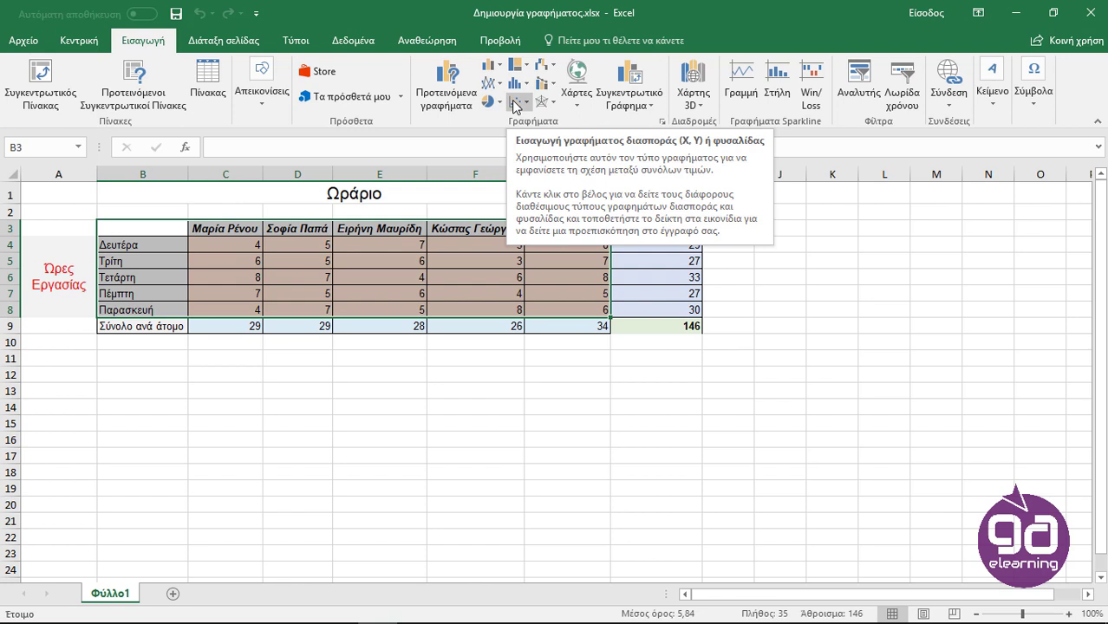
click(515, 104)
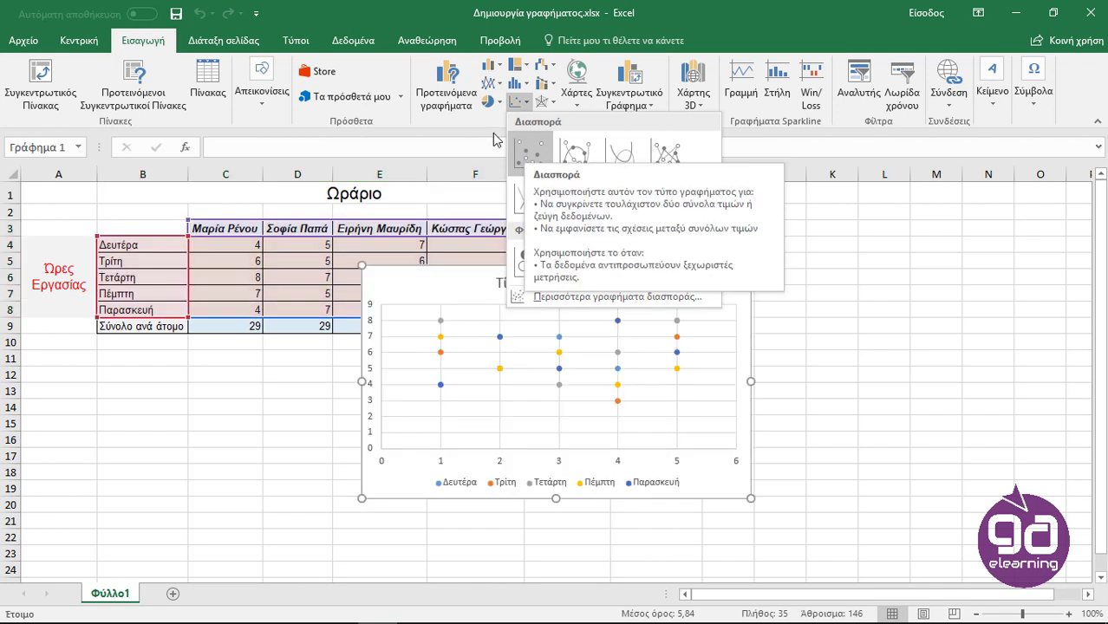
click(518, 103)
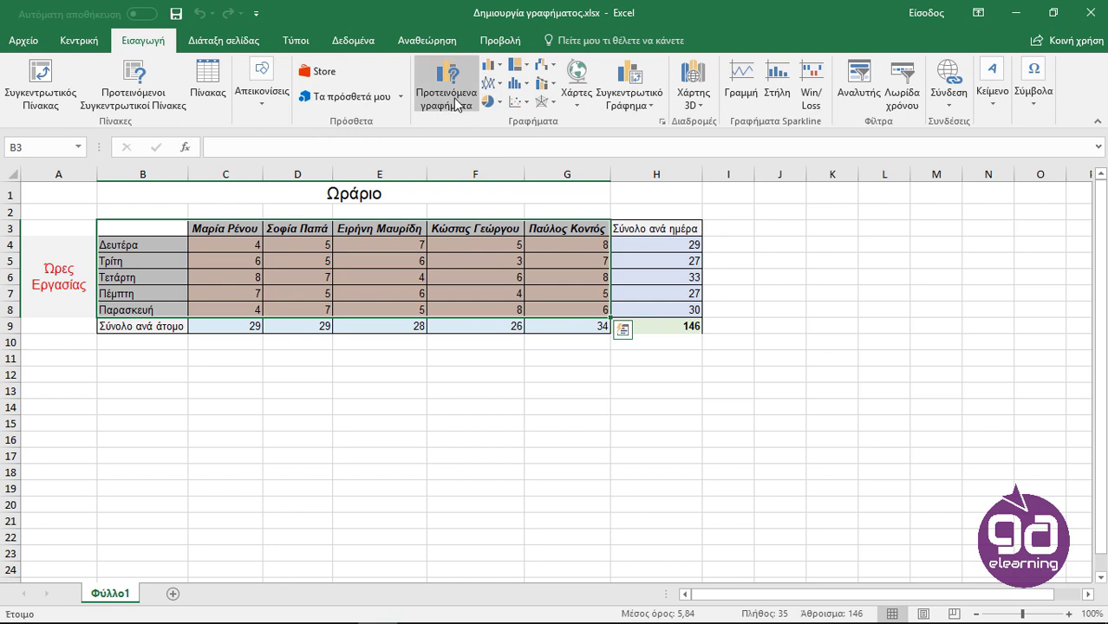
Compare the Recommended Charts suggestions, clustered column versus stacked column, for the hours.
click(455, 103)
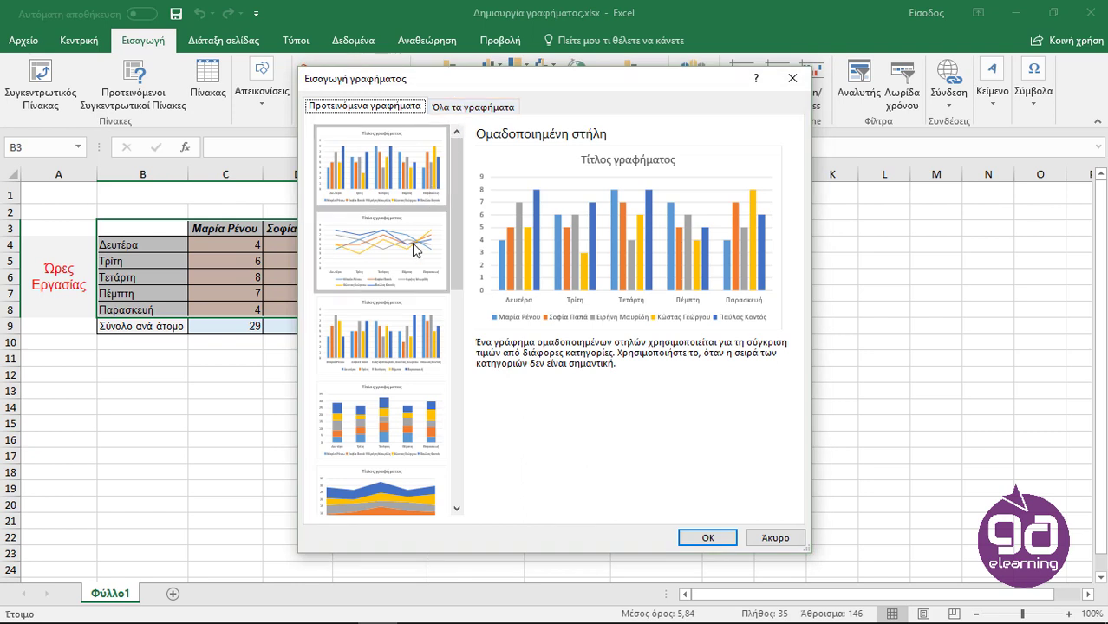
click(411, 318)
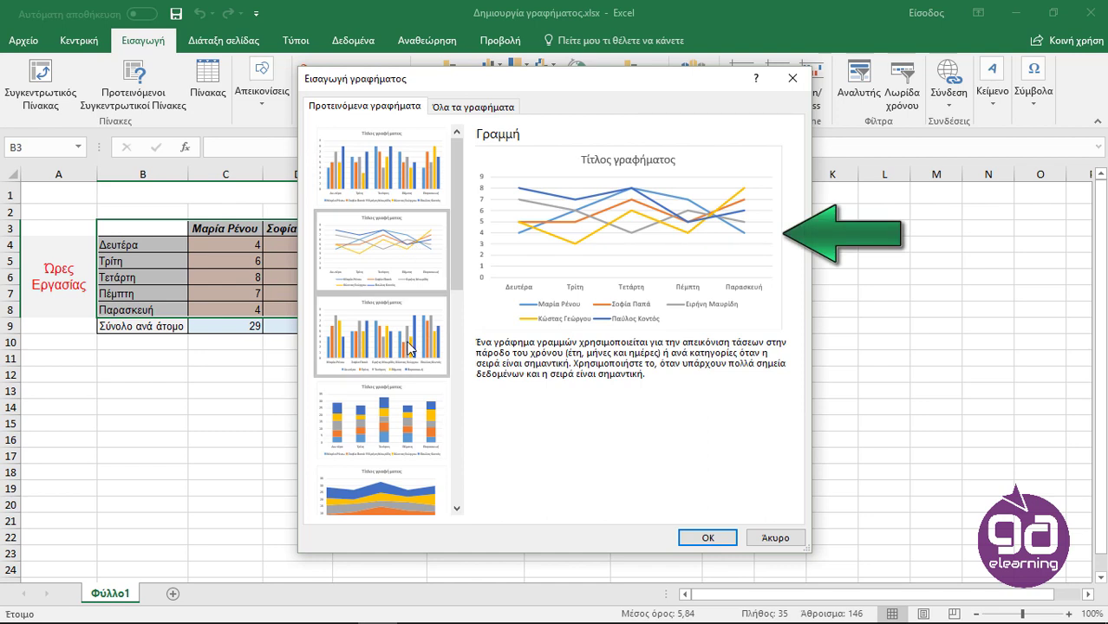
click(384, 425)
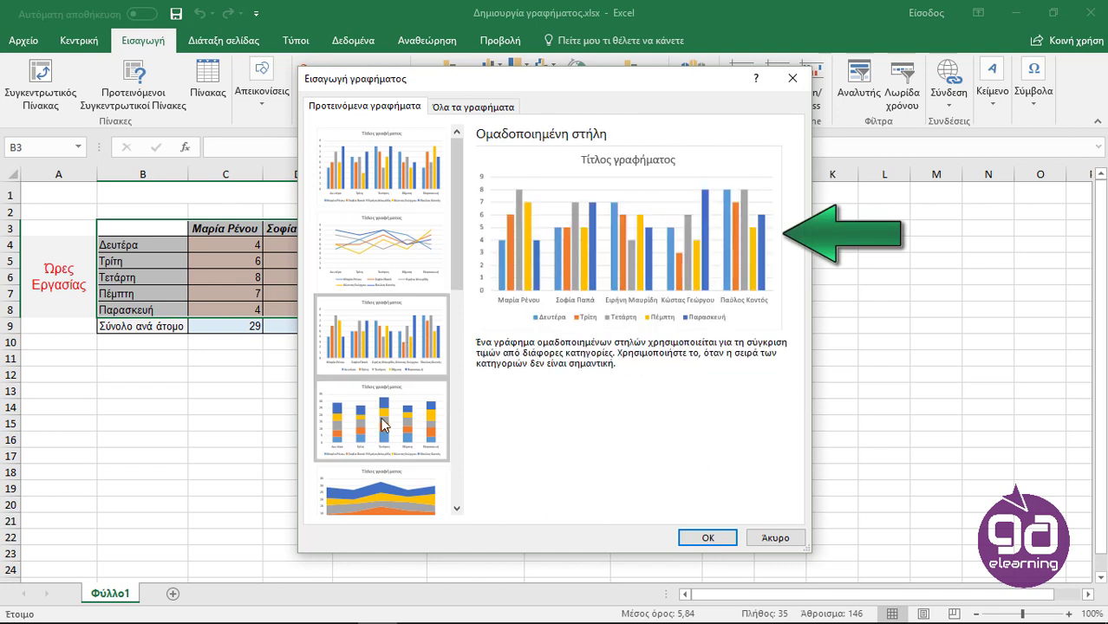
click(410, 188)
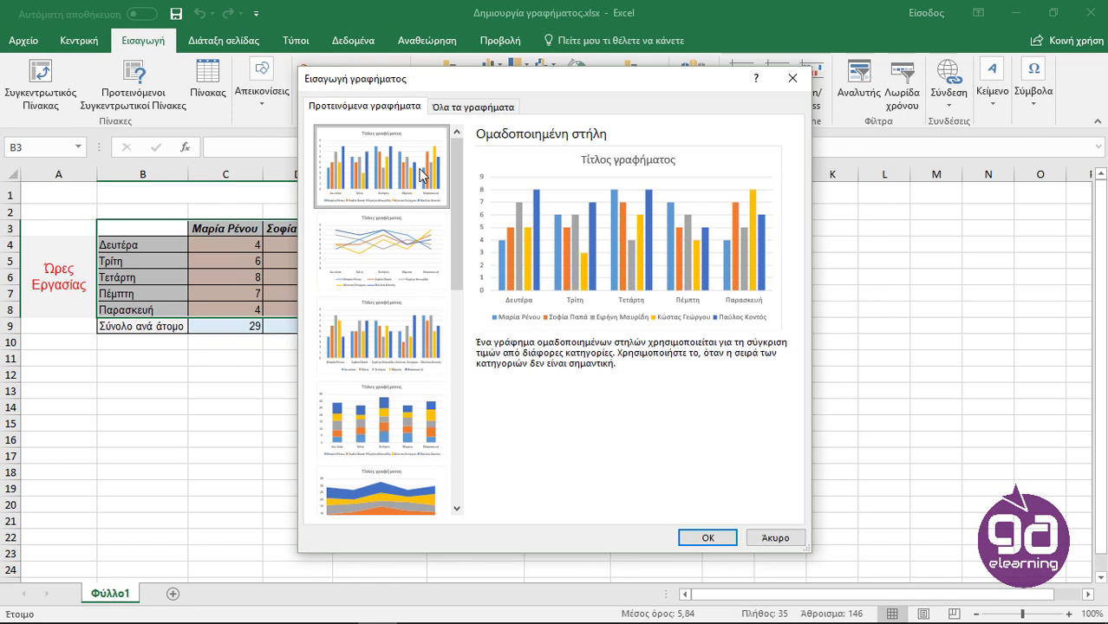
Browse Bar, XY and Map types under All Charts, then return to Column > Clustered Column.
click(487, 116)
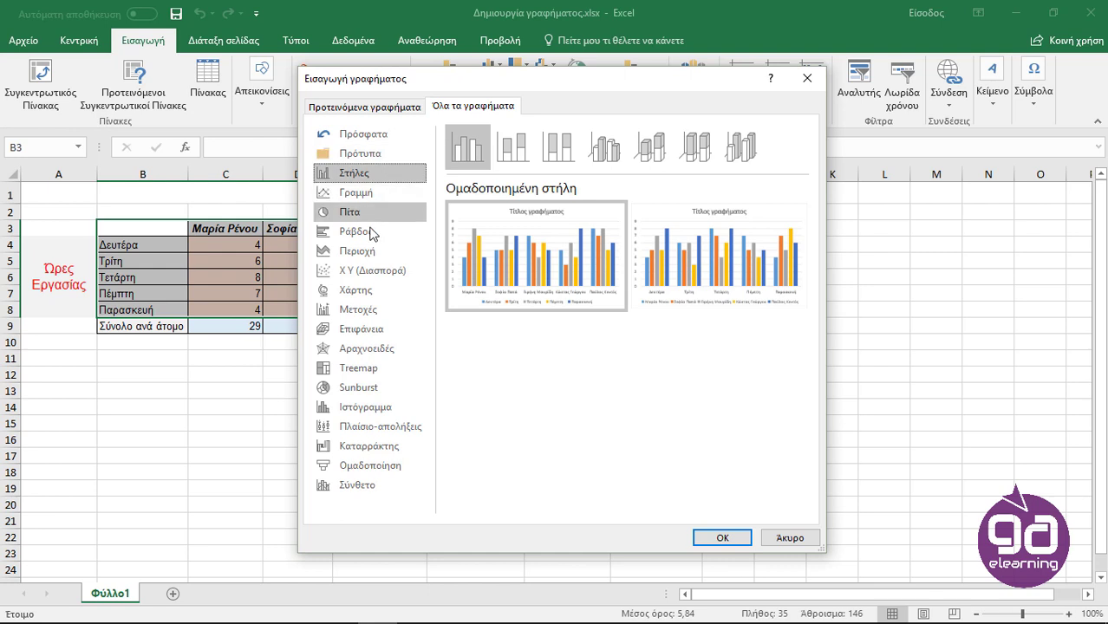
click(369, 236)
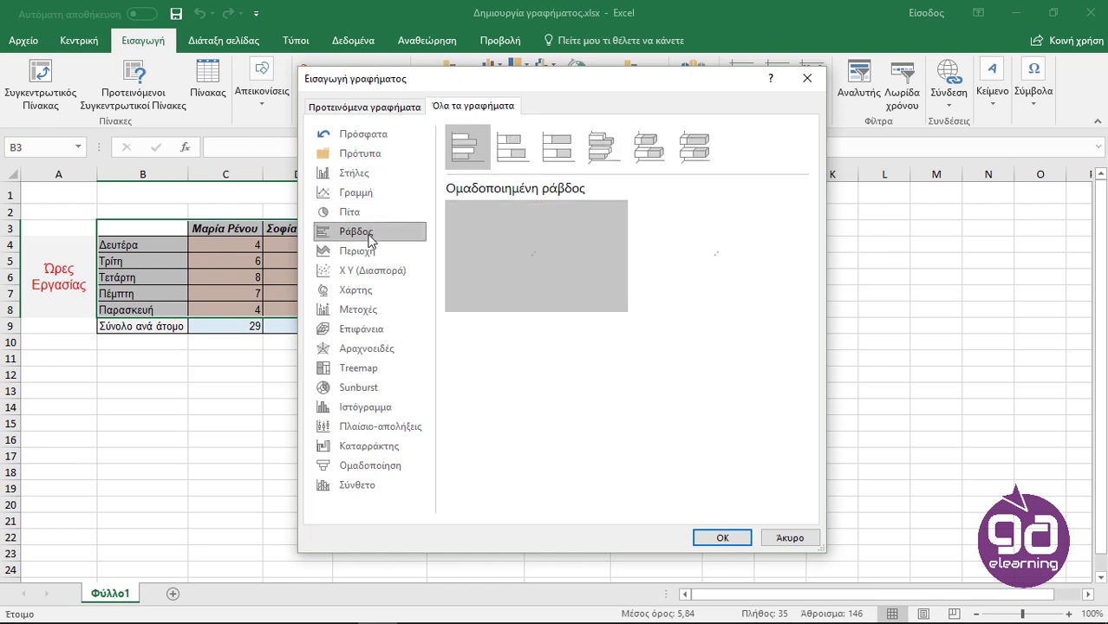
click(371, 273)
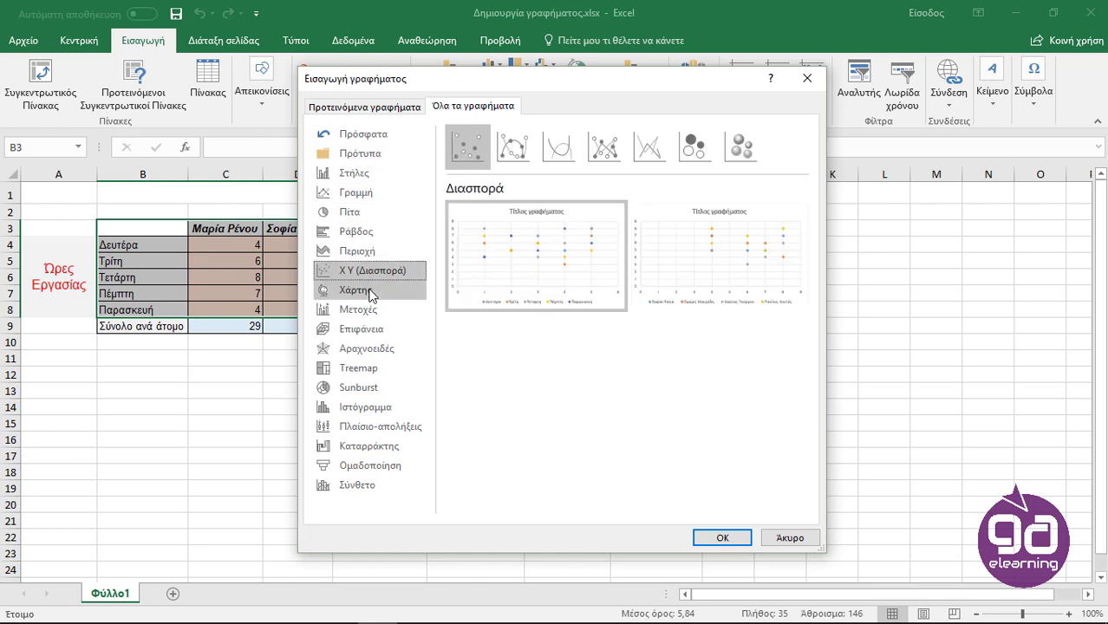
click(373, 291)
click(373, 239)
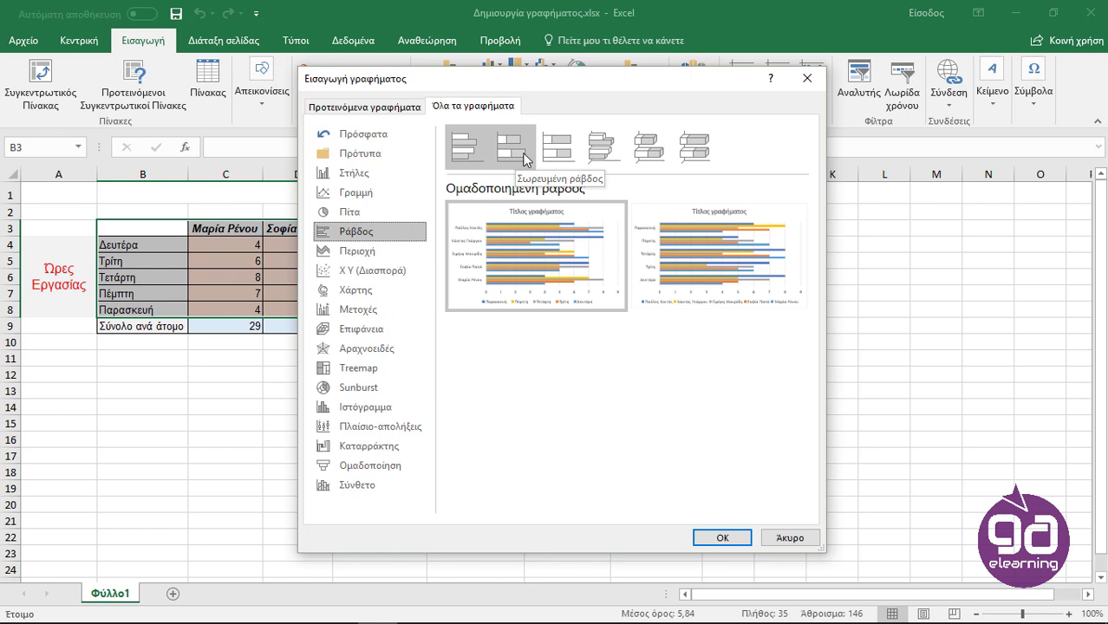
click(603, 154)
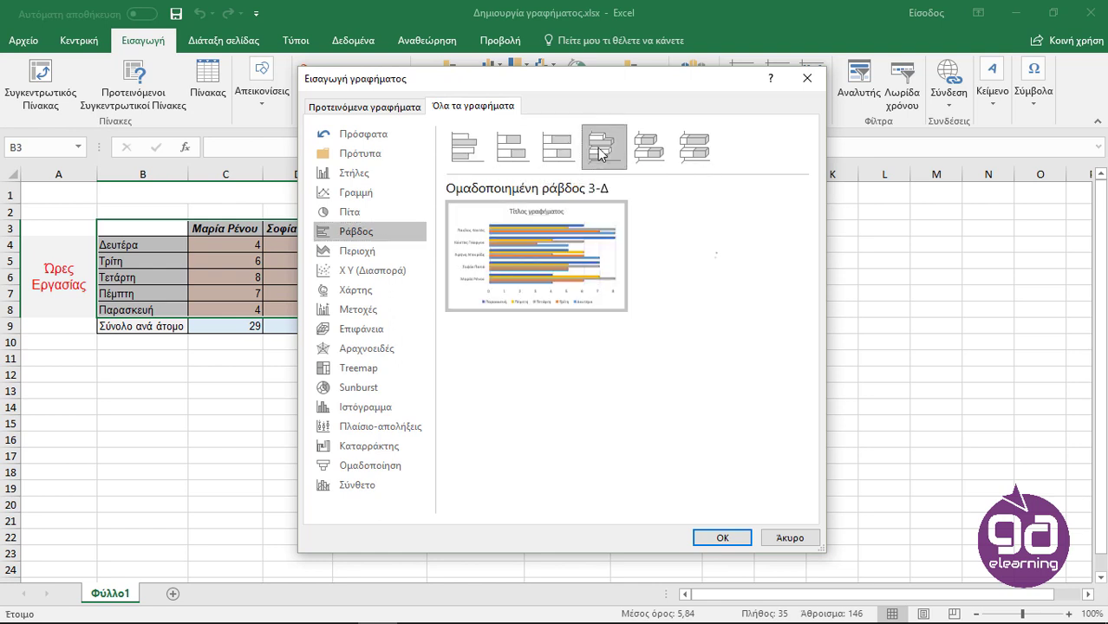
click(648, 162)
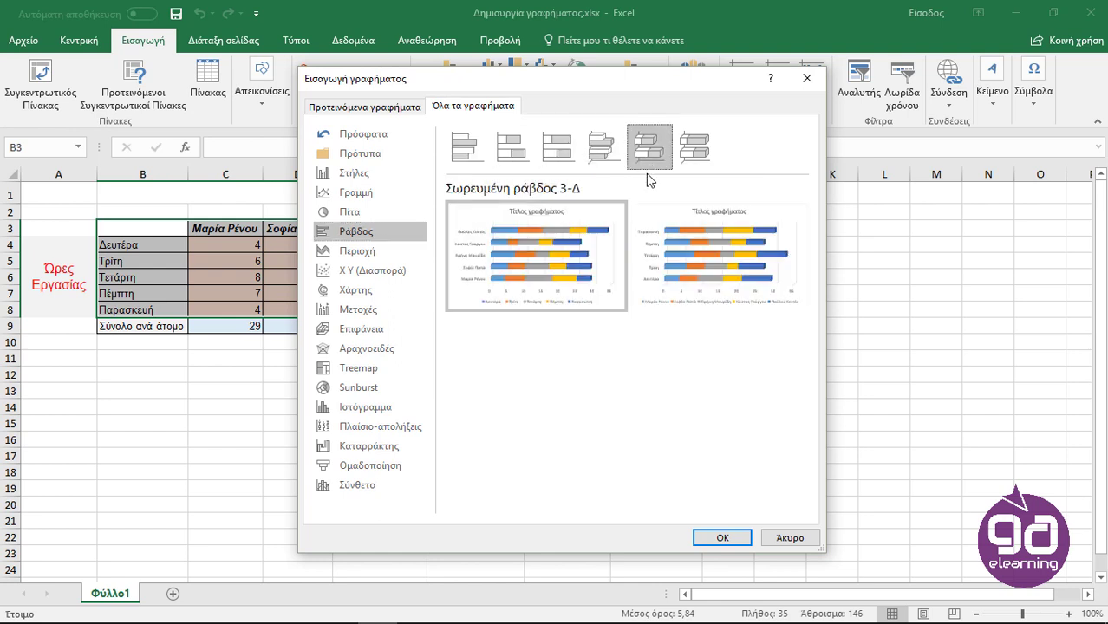
mouse_move(641, 224)
mouse_move(547, 235)
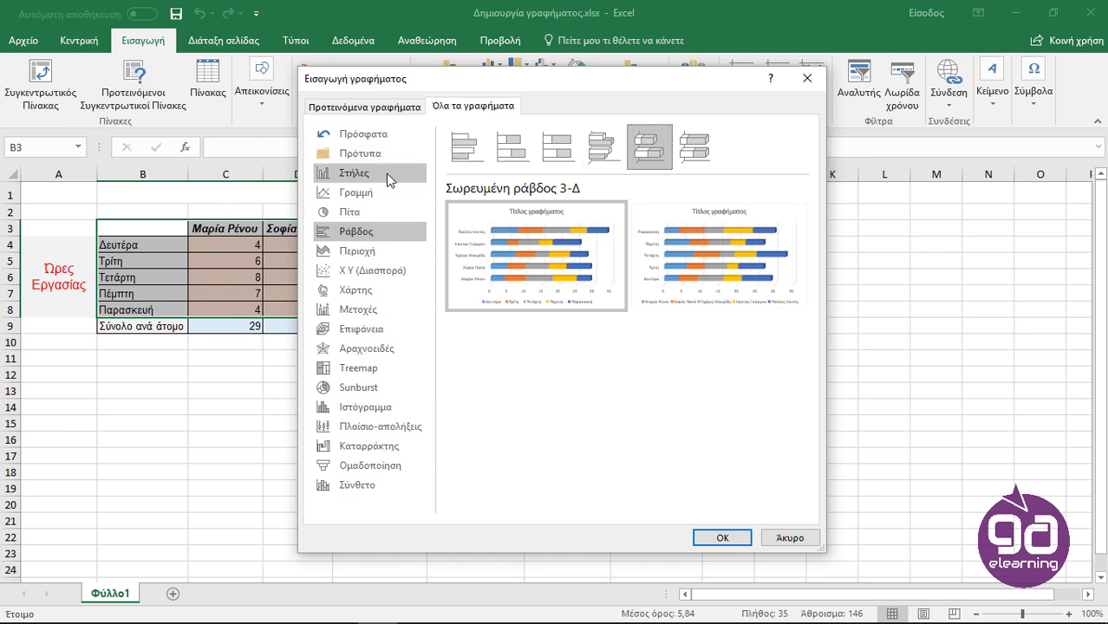
click(389, 176)
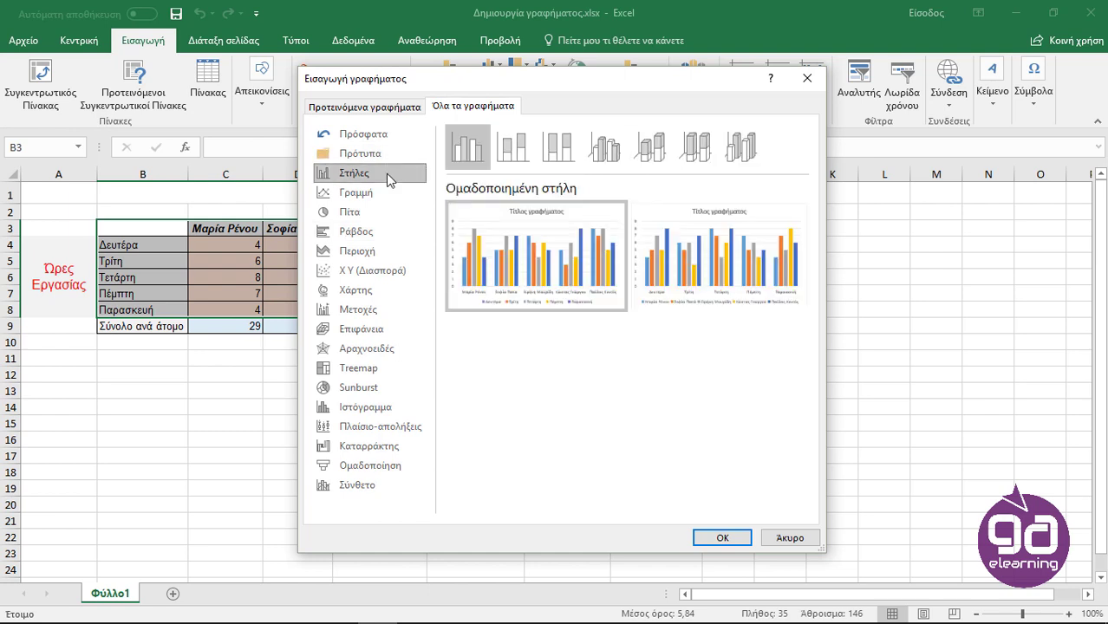
mouse_move(507, 245)
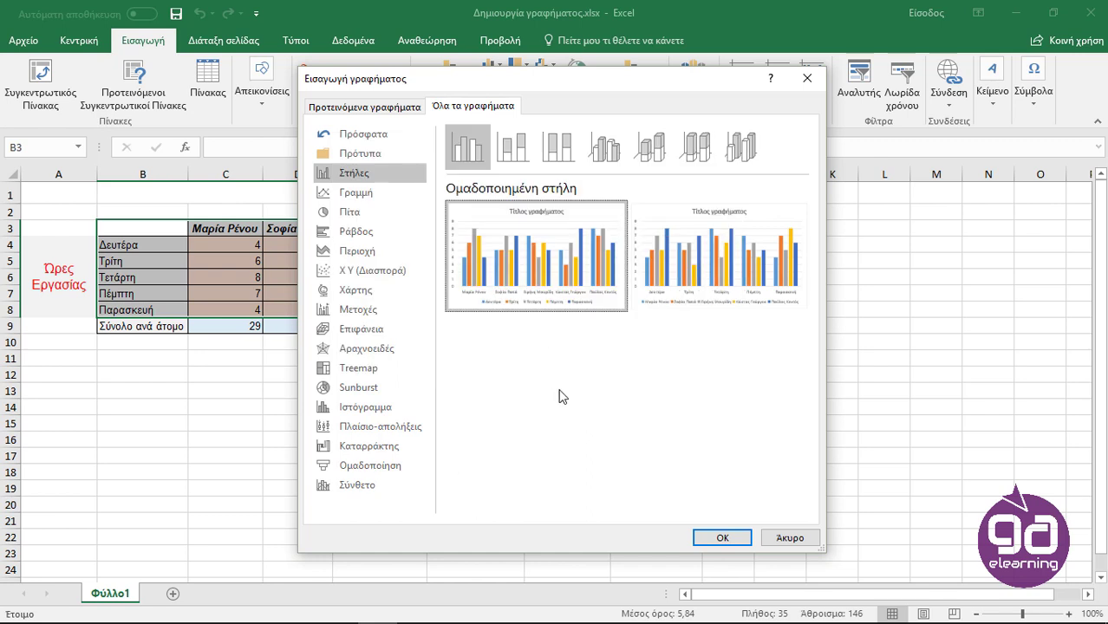
Insert the clustered column chart below the table and title it 'Ώρες εργασίας'.
click(733, 542)
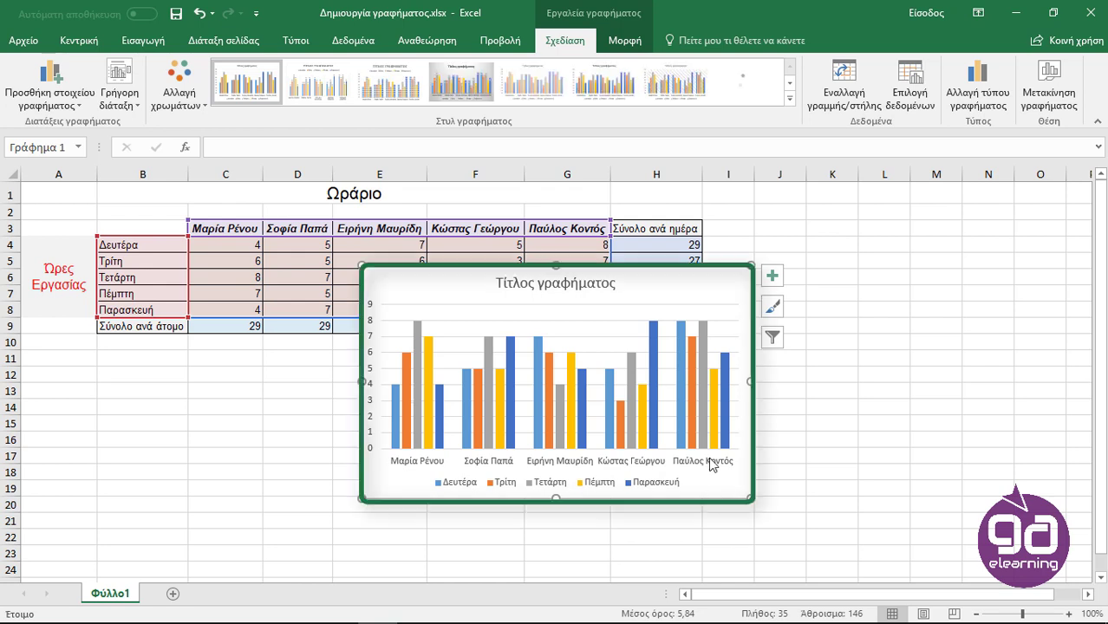
mouse_move(677, 283)
mouse_down()
mouse_move(652, 355)
mouse_move(622, 352)
mouse_up()
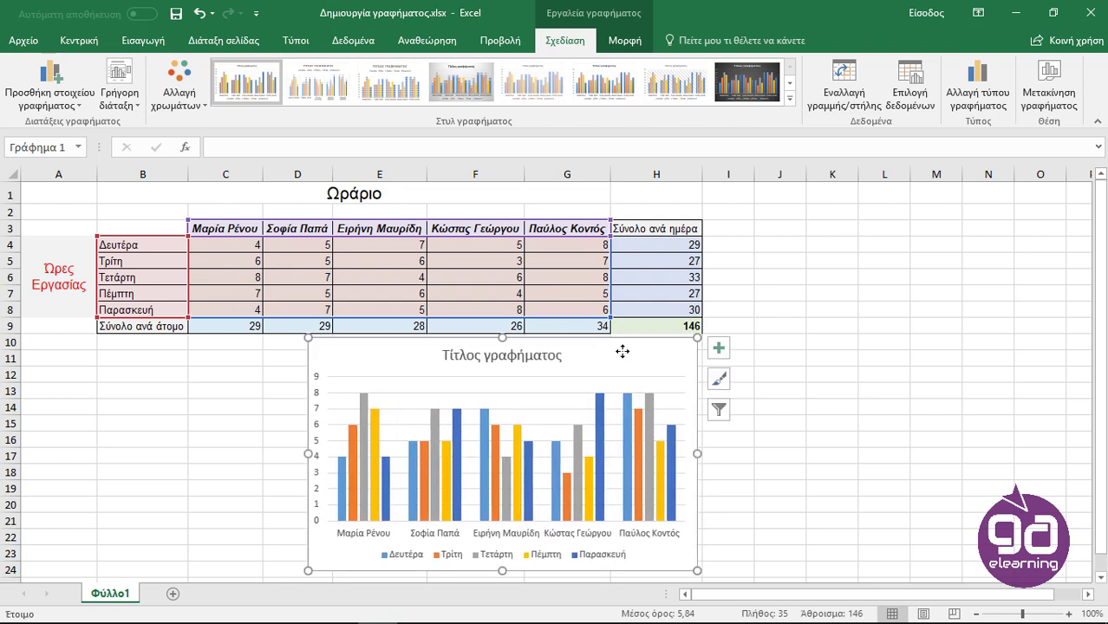
click(545, 358)
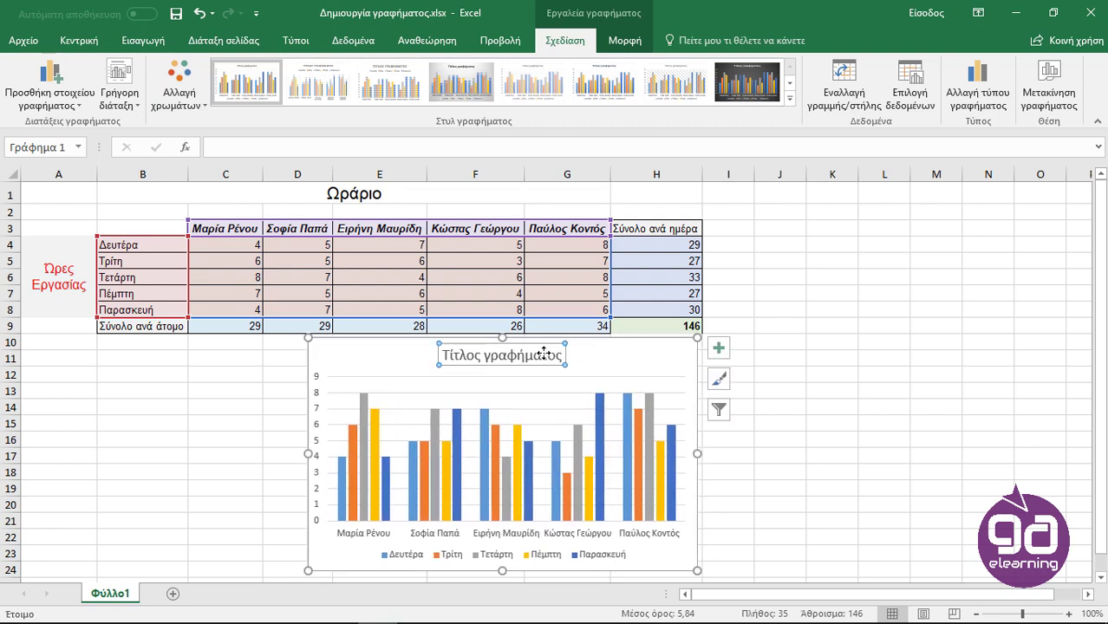
click(562, 355)
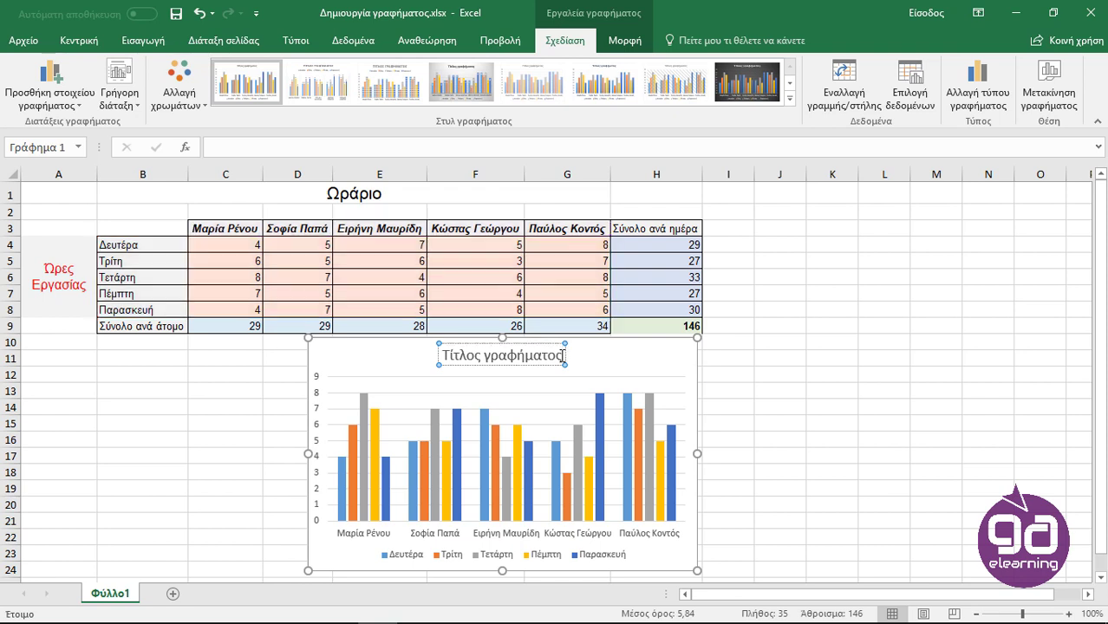
drag(562, 356, 455, 356)
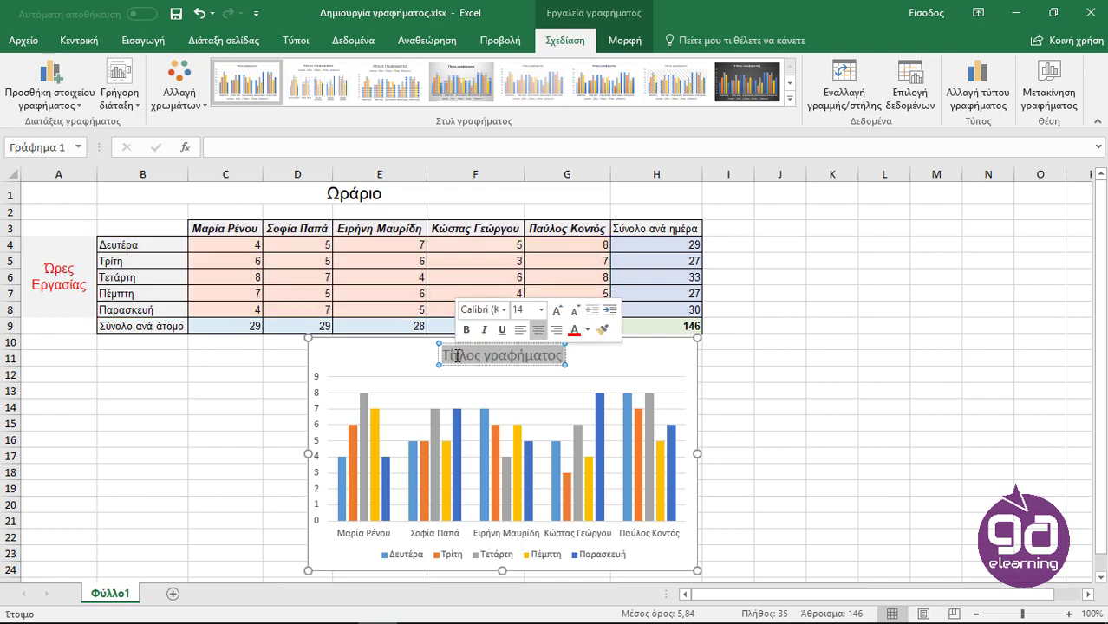
text(Ώρες εργασίας)
click(625, 365)
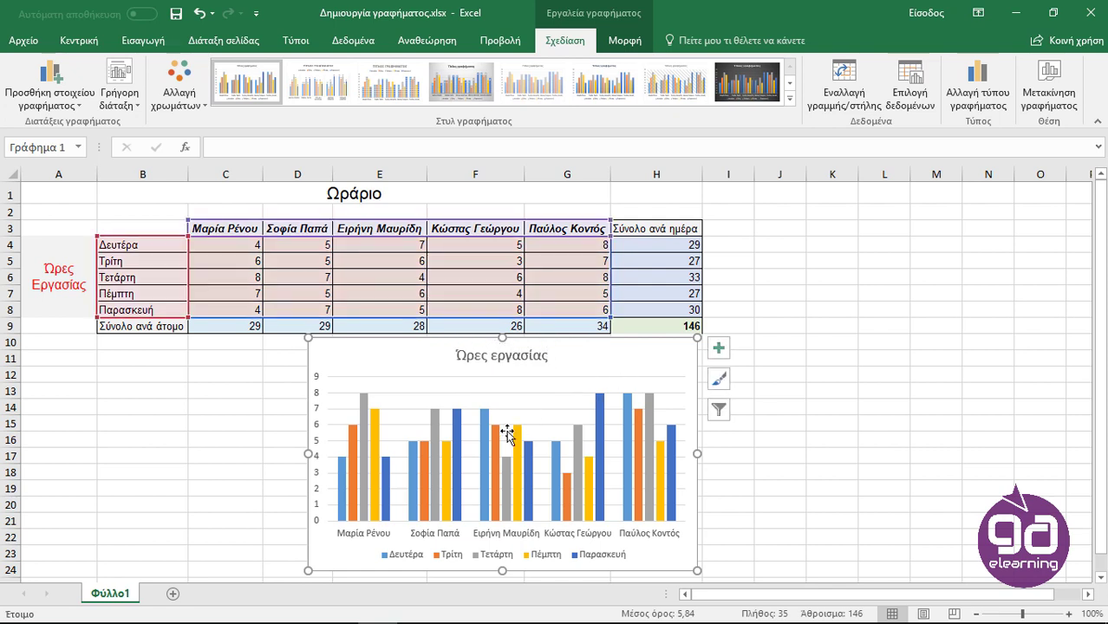
Shift the column chart left so it sits beneath the schedule table.
mouse_move(437, 468)
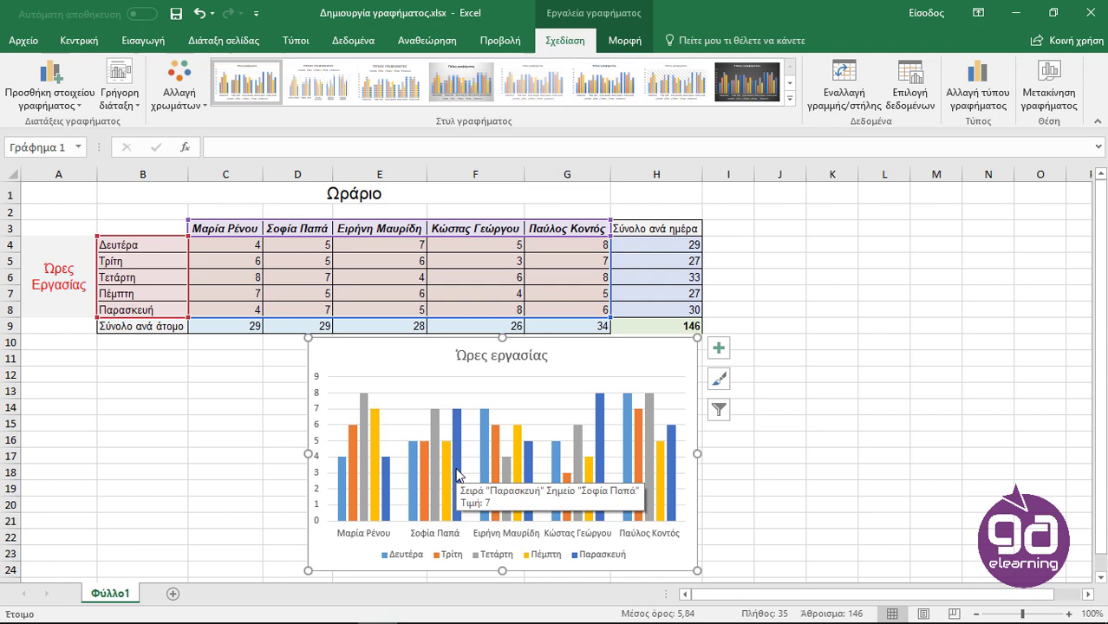
click(457, 474)
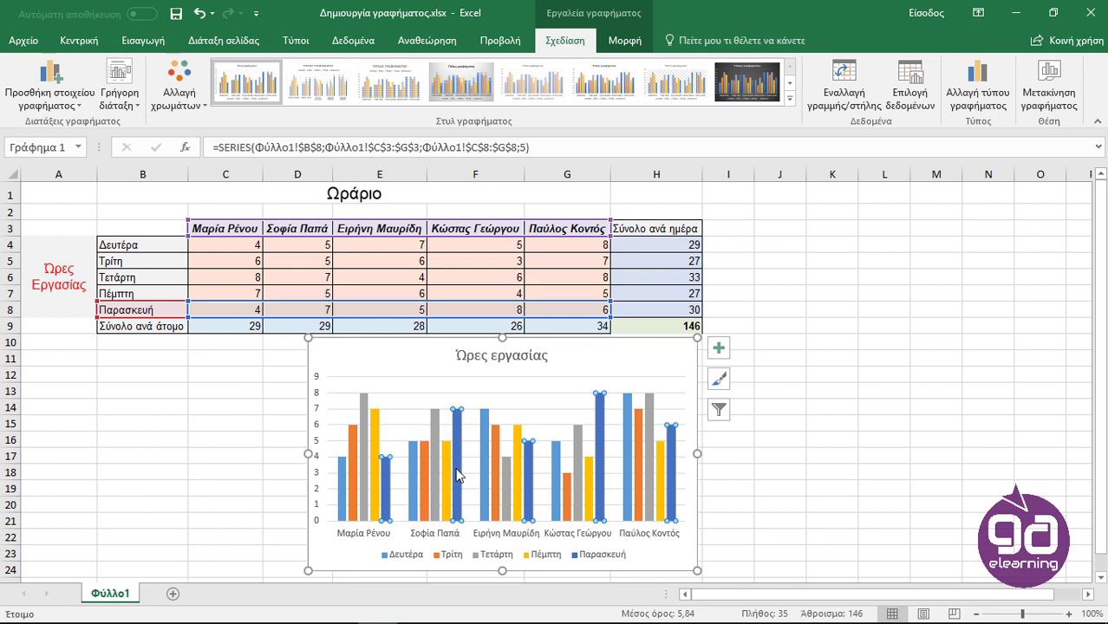
click(401, 365)
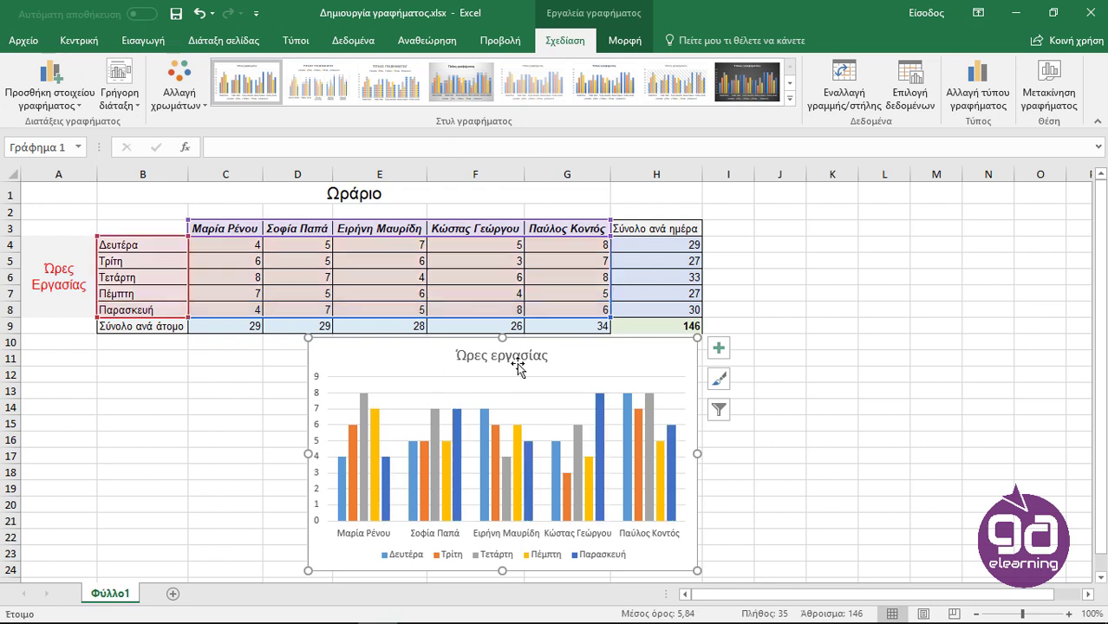
drag(626, 362, 521, 361)
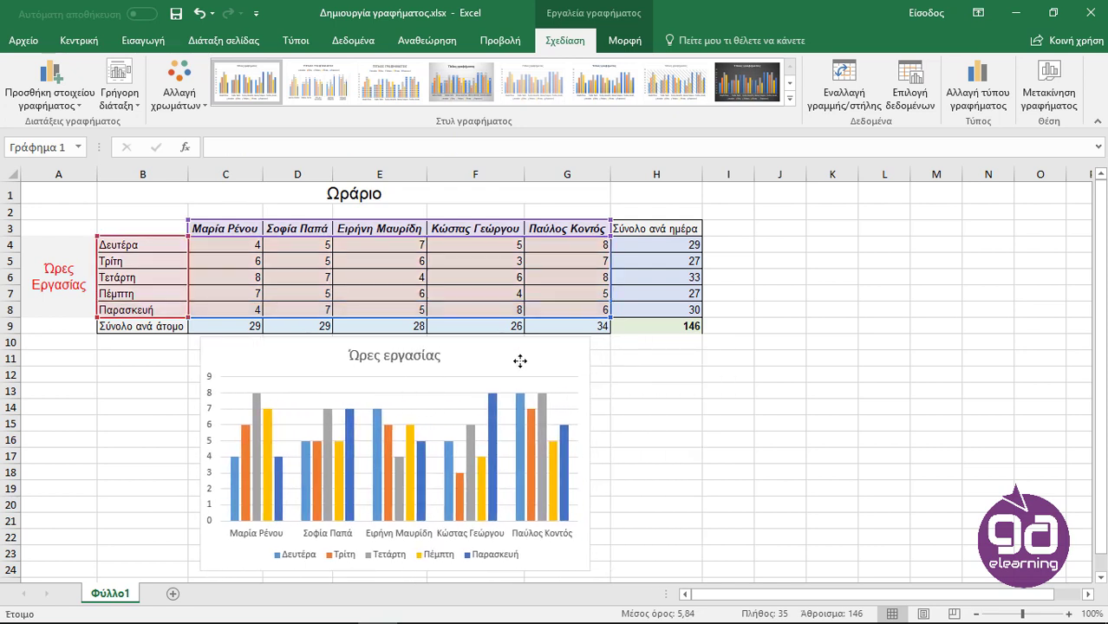
Select the names C3:G3 together with the totals C9:G9.
click(722, 374)
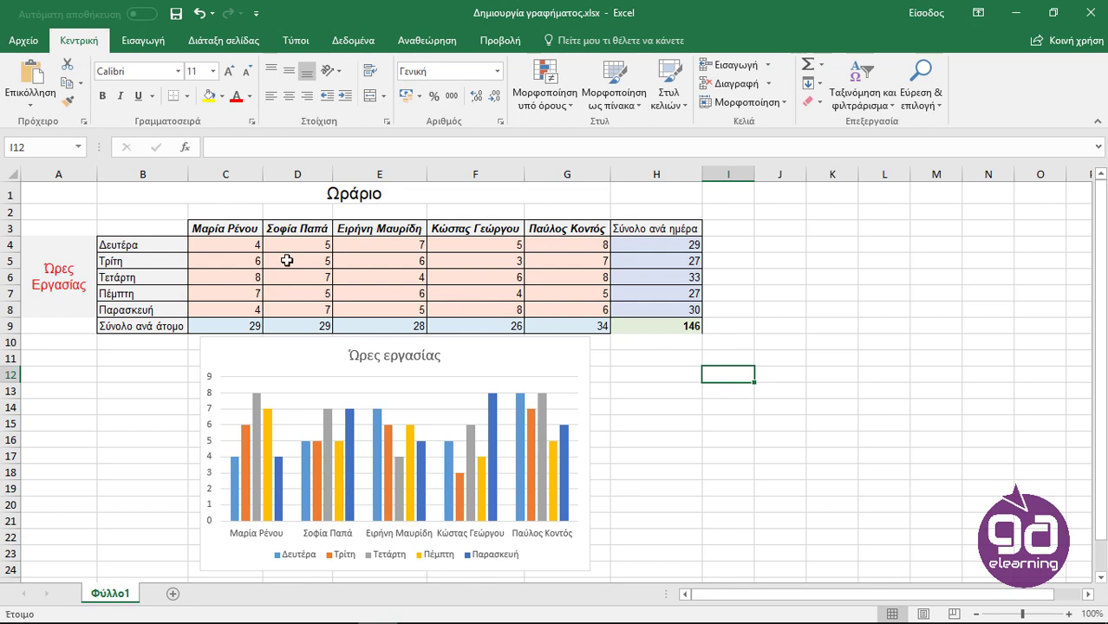
drag(226, 227, 538, 229)
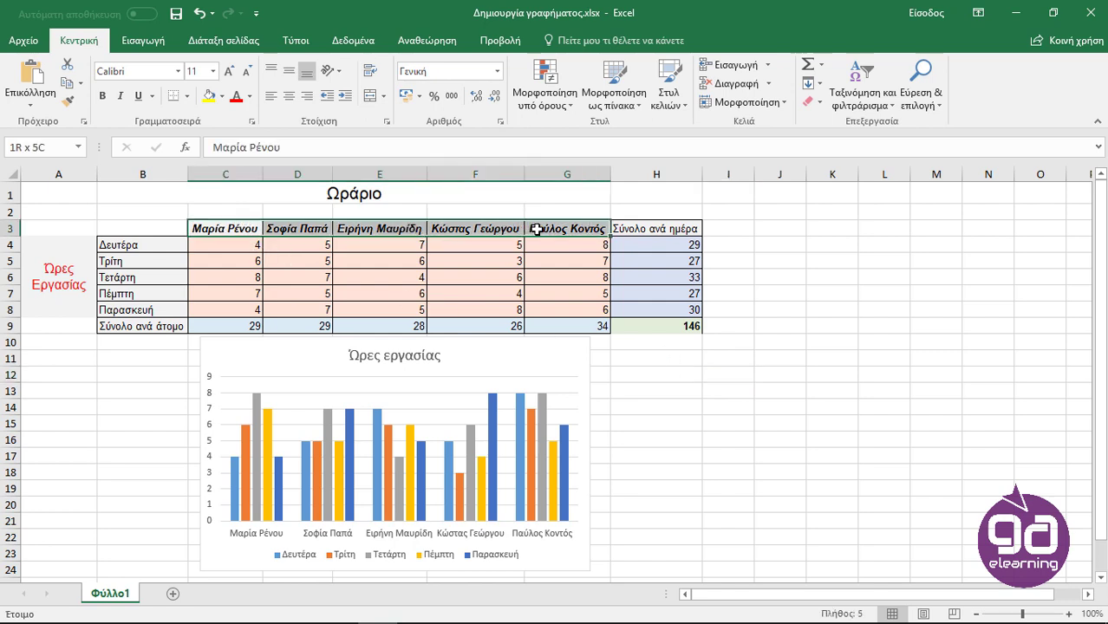
click(230, 326)
drag(229, 326, 555, 325)
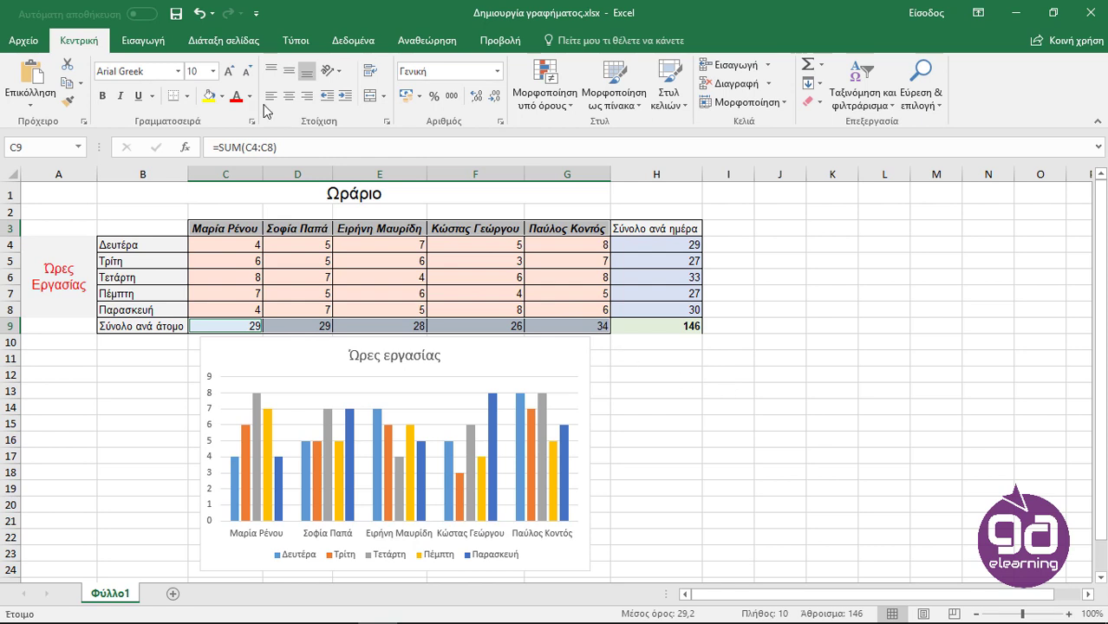
Insert the recommended Pie chart of each person's total hours.
click(166, 46)
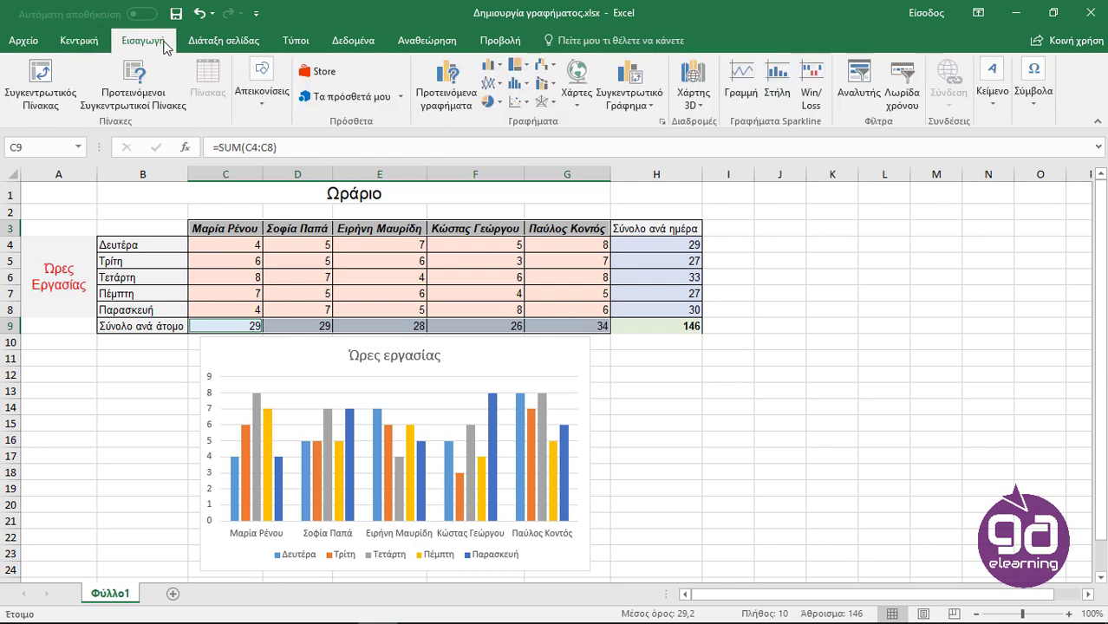
click(462, 109)
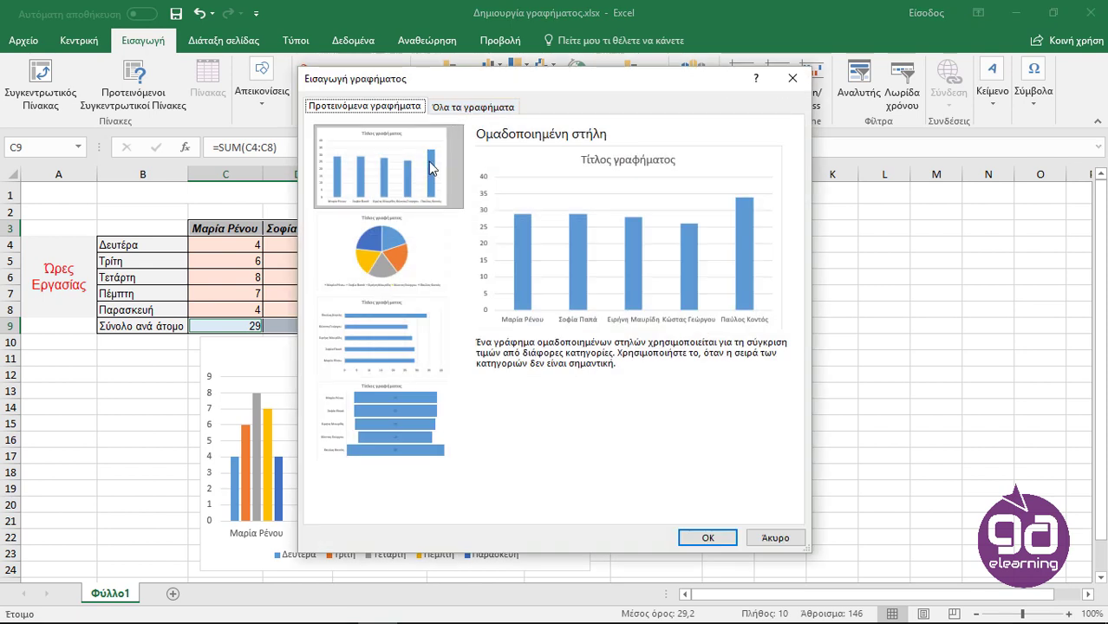
click(416, 239)
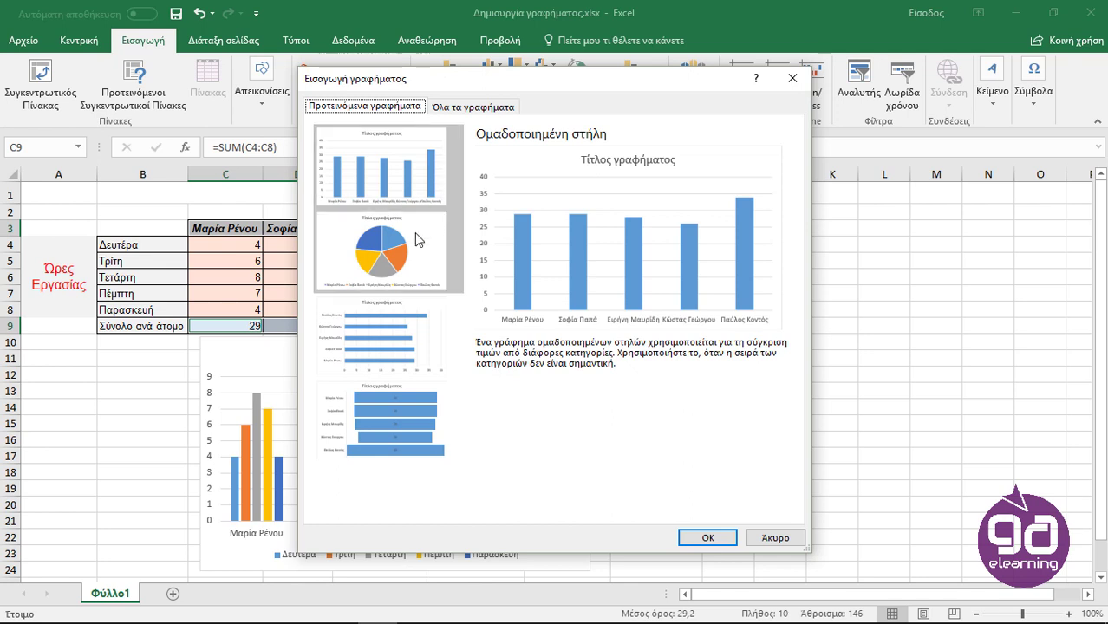
click(708, 540)
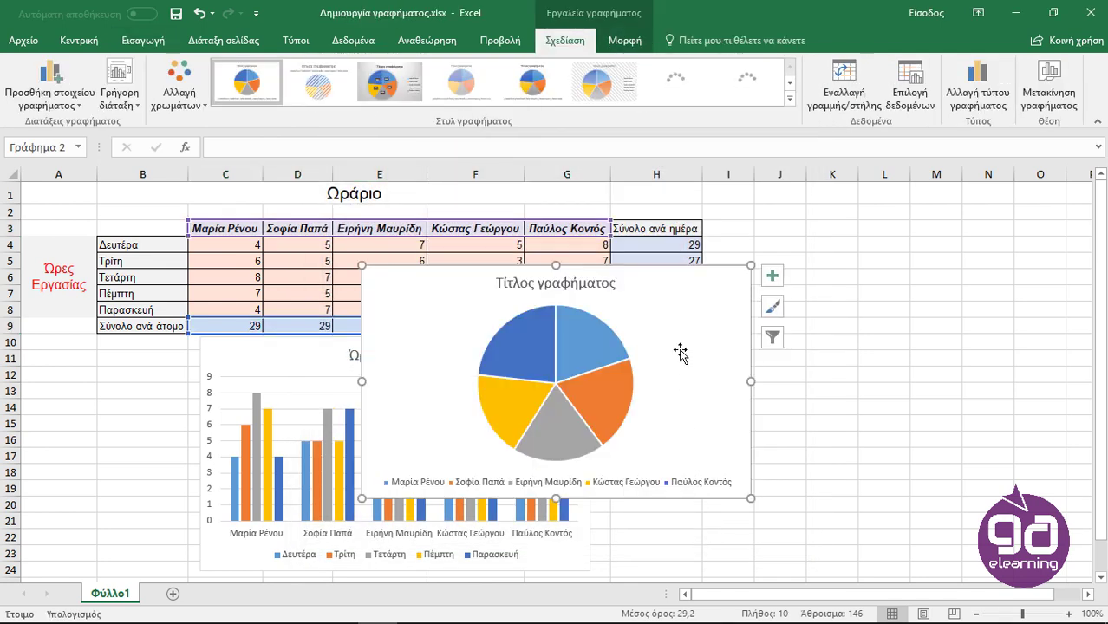
Move the pie chart to the right of the column chart.
drag(677, 294, 920, 370)
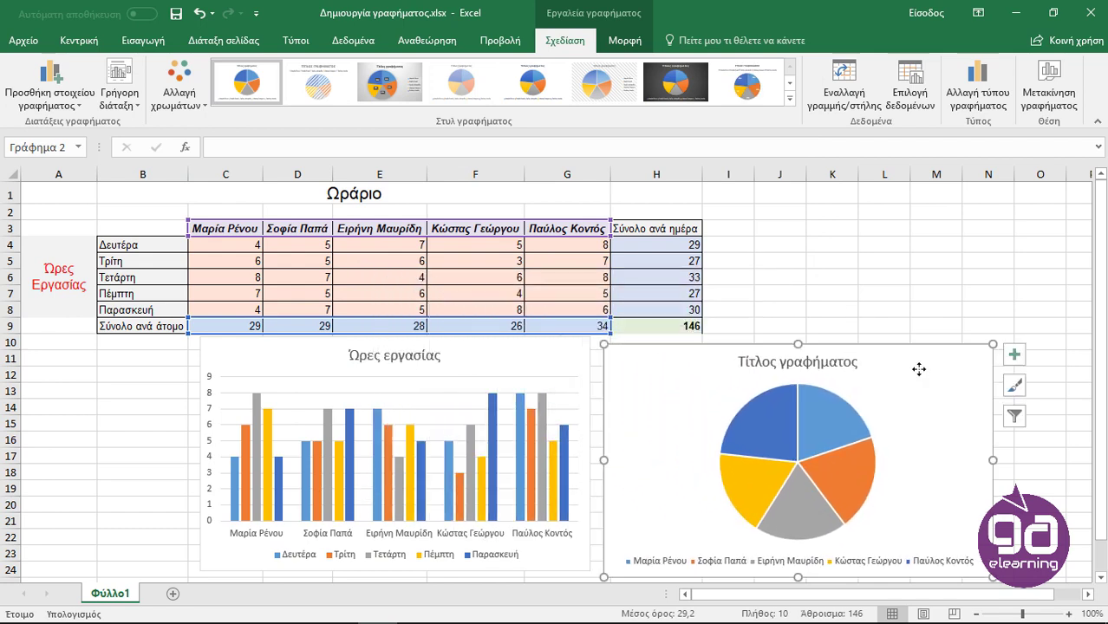
mouse_move(824, 430)
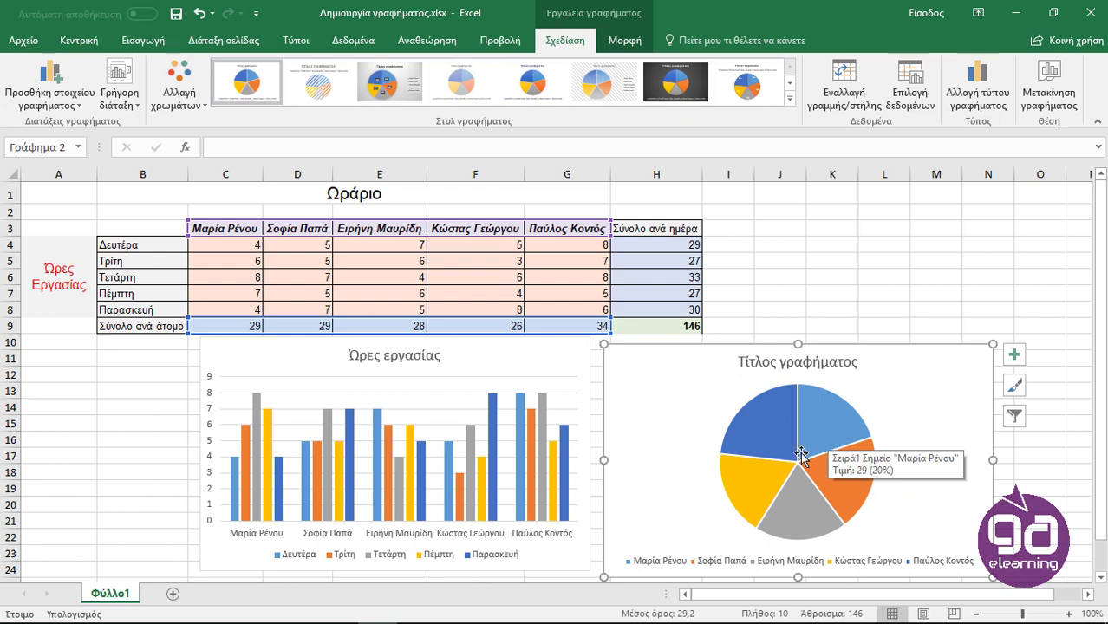
mouse_move(769, 473)
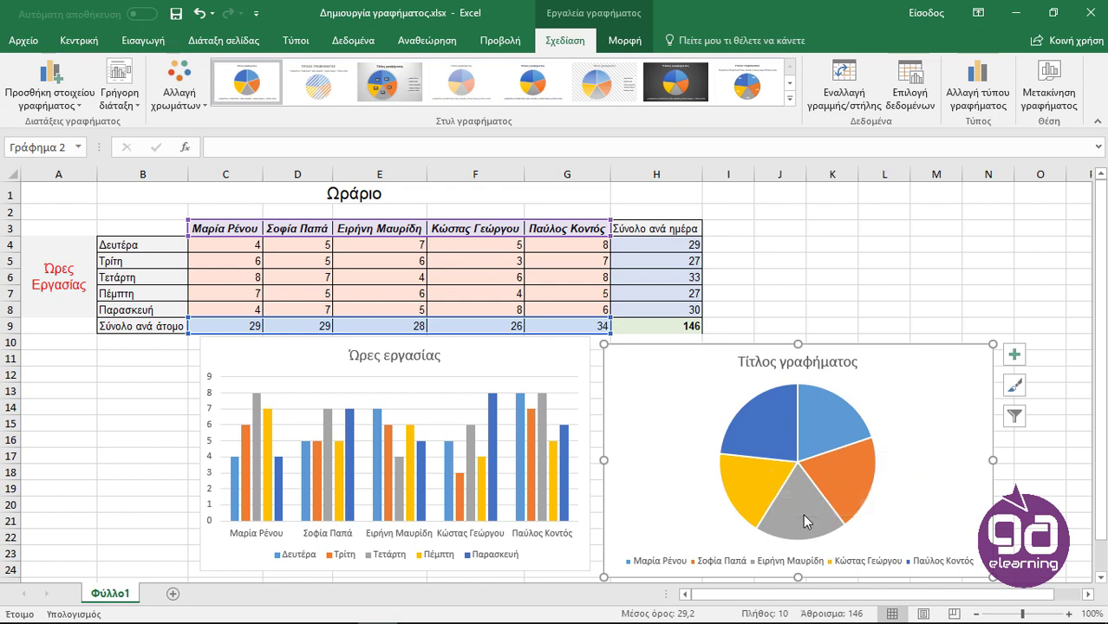
mouse_move(839, 494)
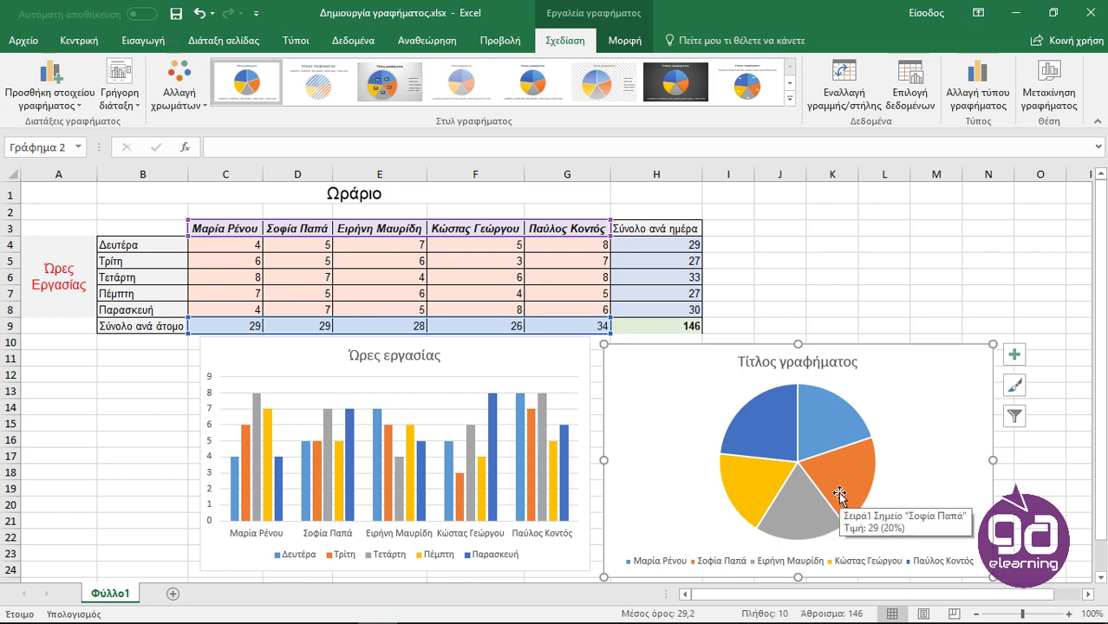
Turn on data labels so each slice shows its total hours (29, 29, 28, 26, 34).
click(1015, 355)
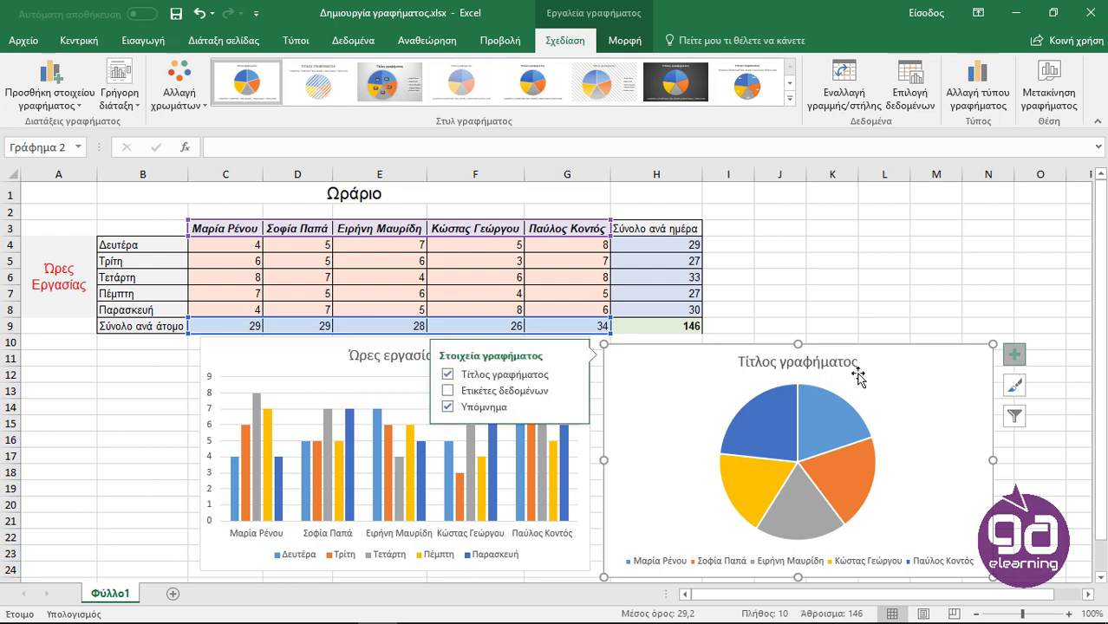
click(504, 397)
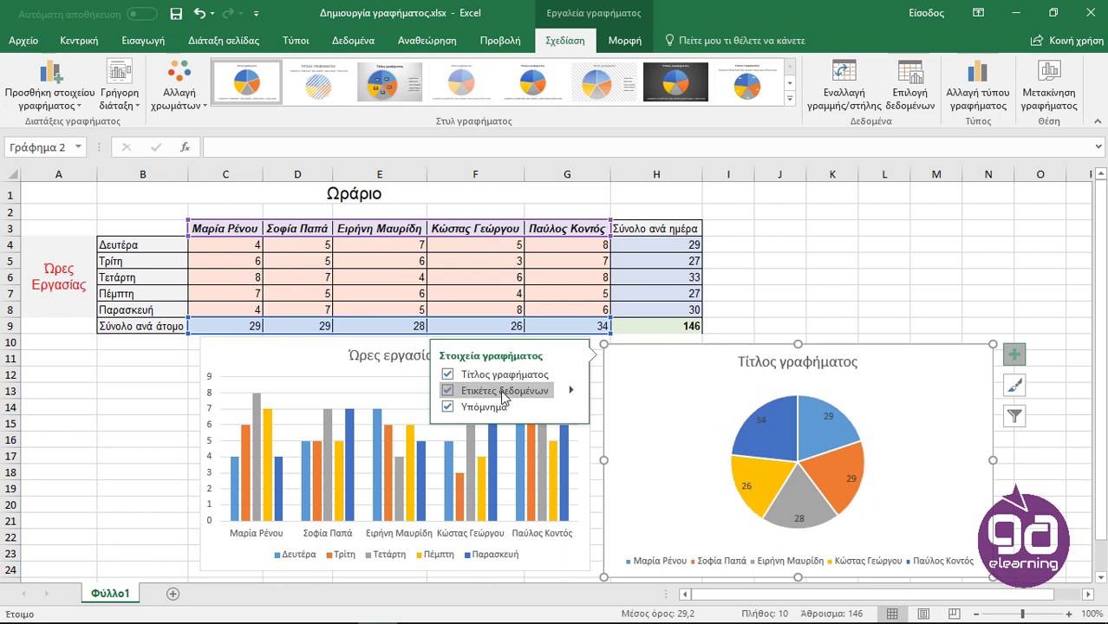
click(572, 392)
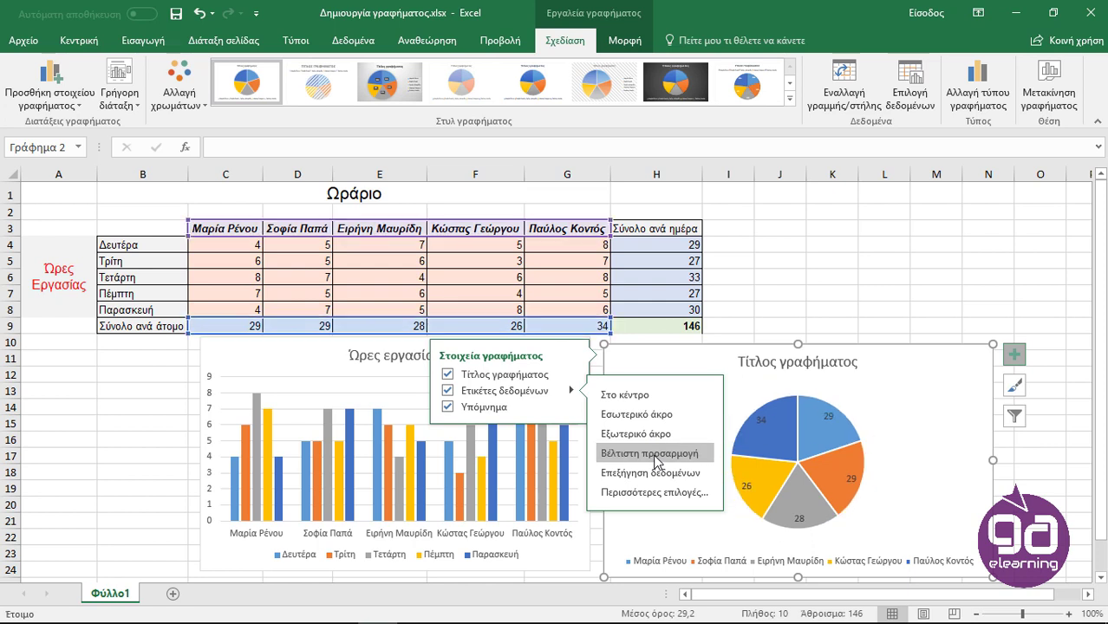
click(574, 396)
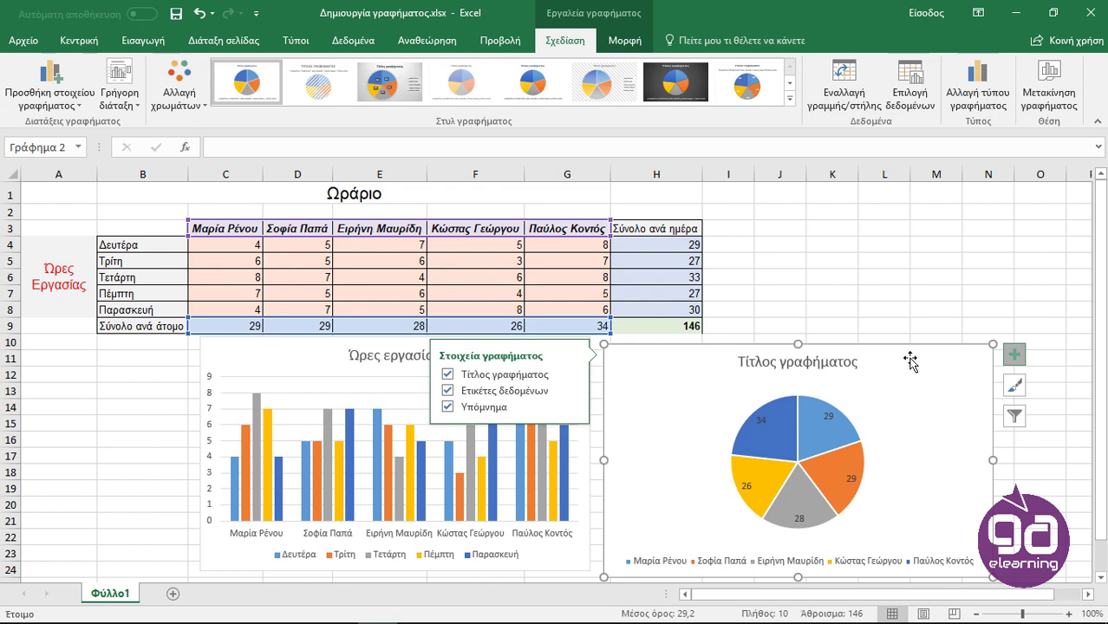
click(1015, 356)
click(987, 321)
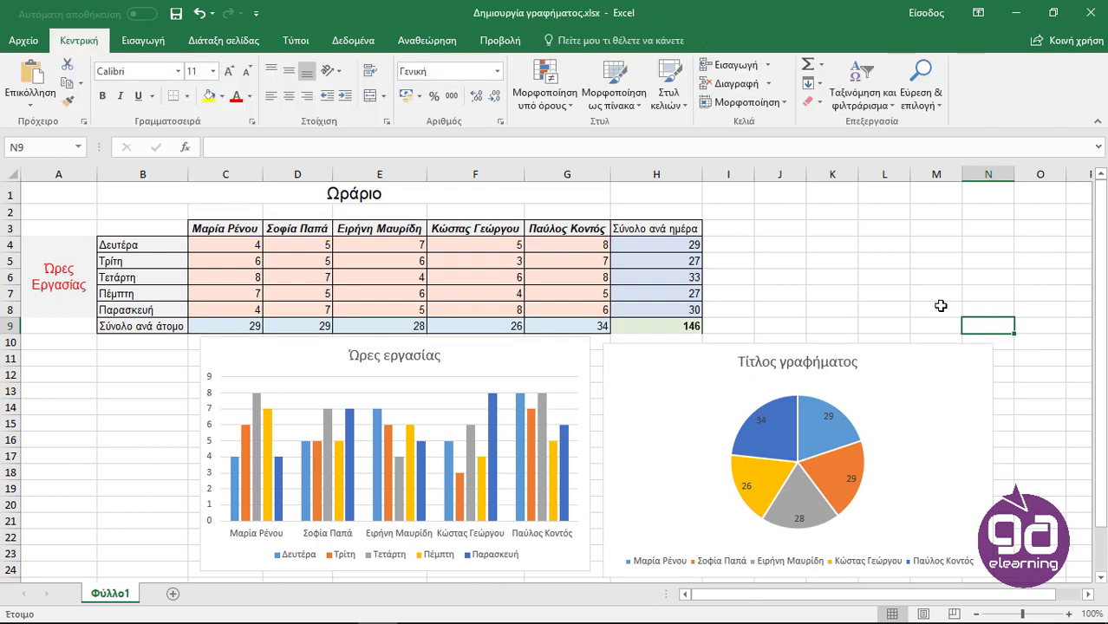